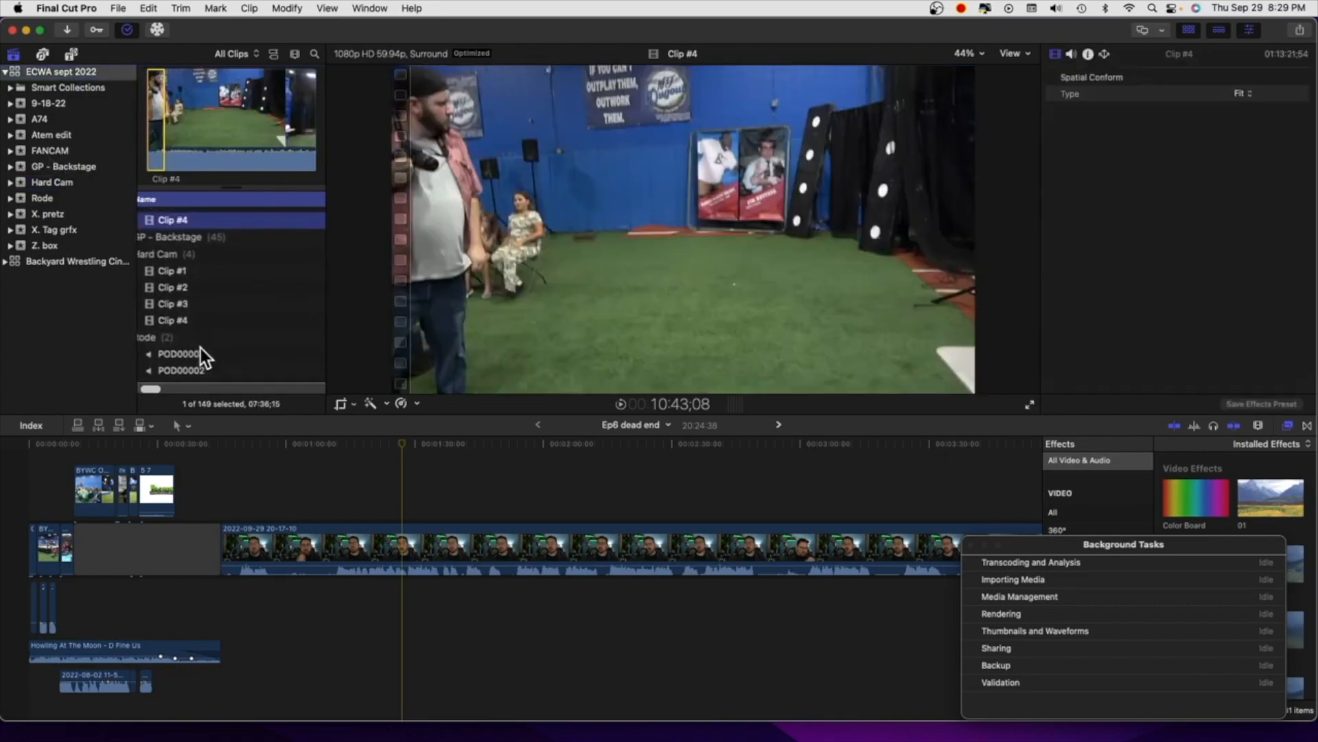
super+click(174, 324)
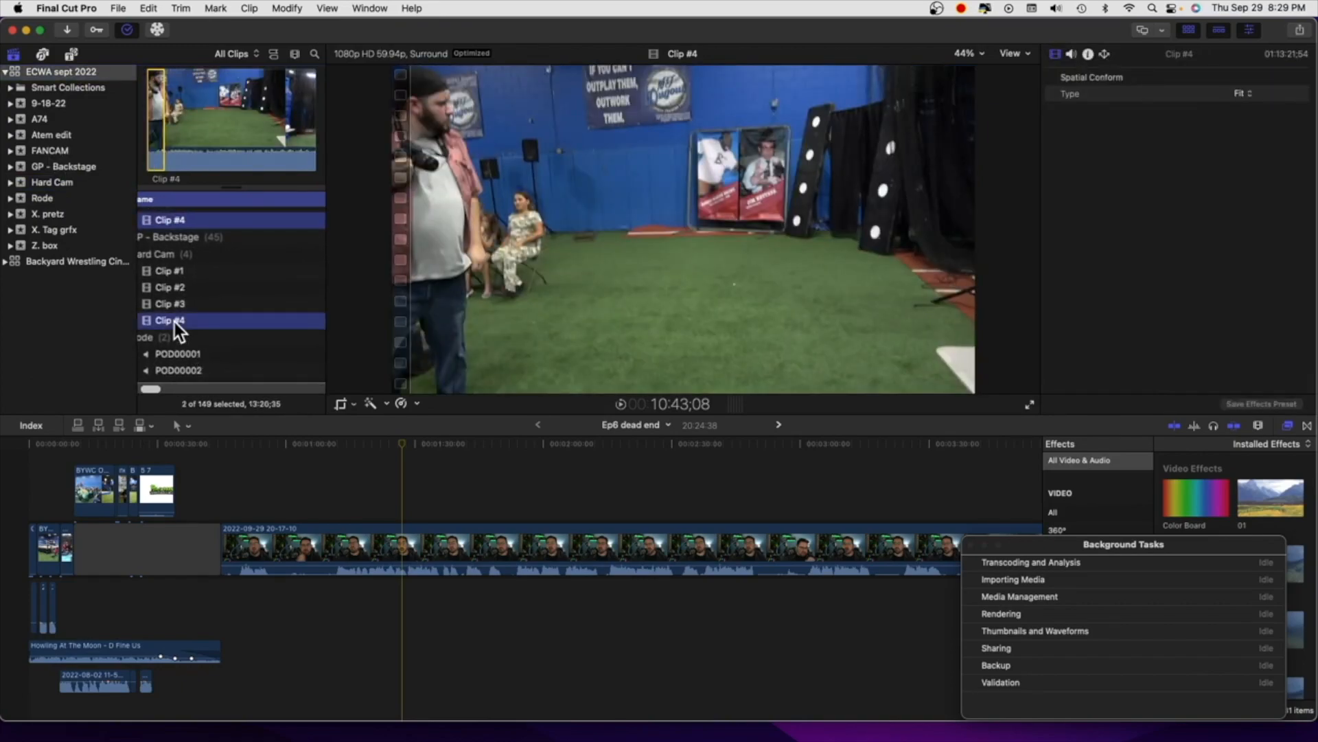
click(124, 10)
mouse_move(147, 31)
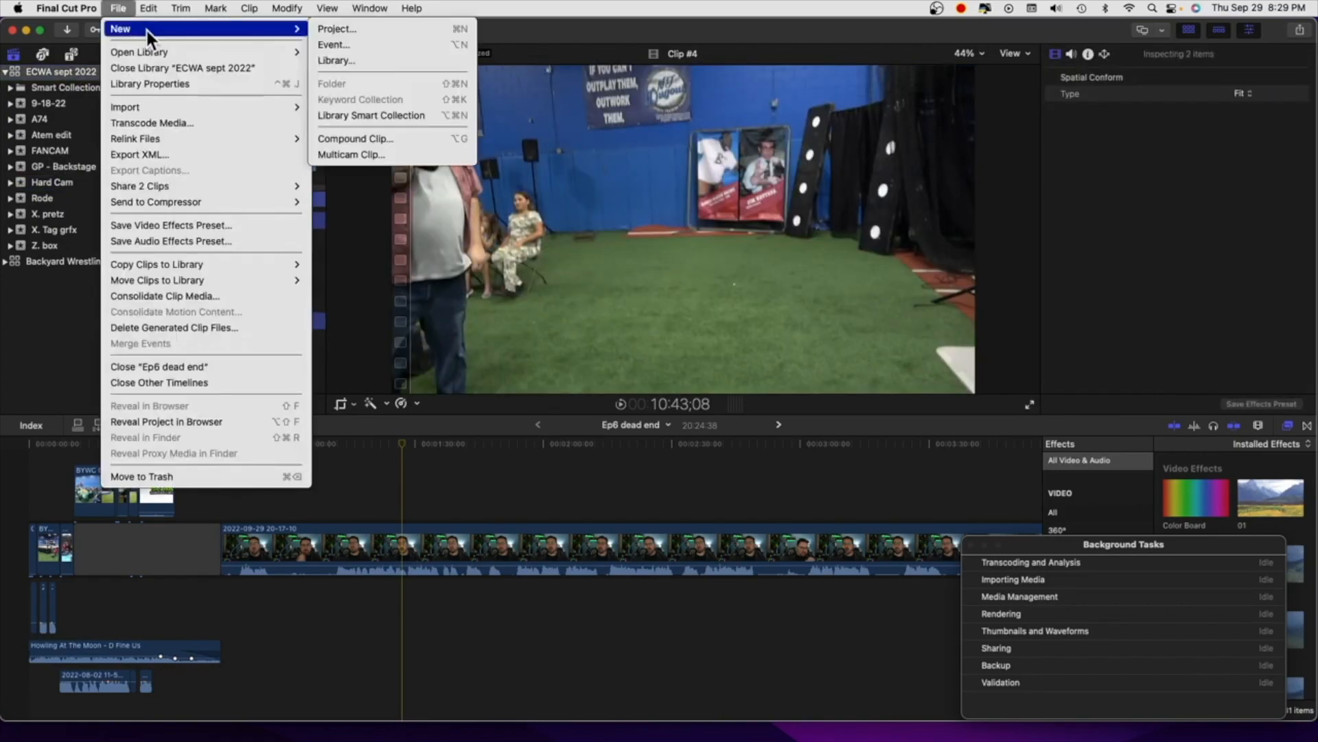
click(380, 157)
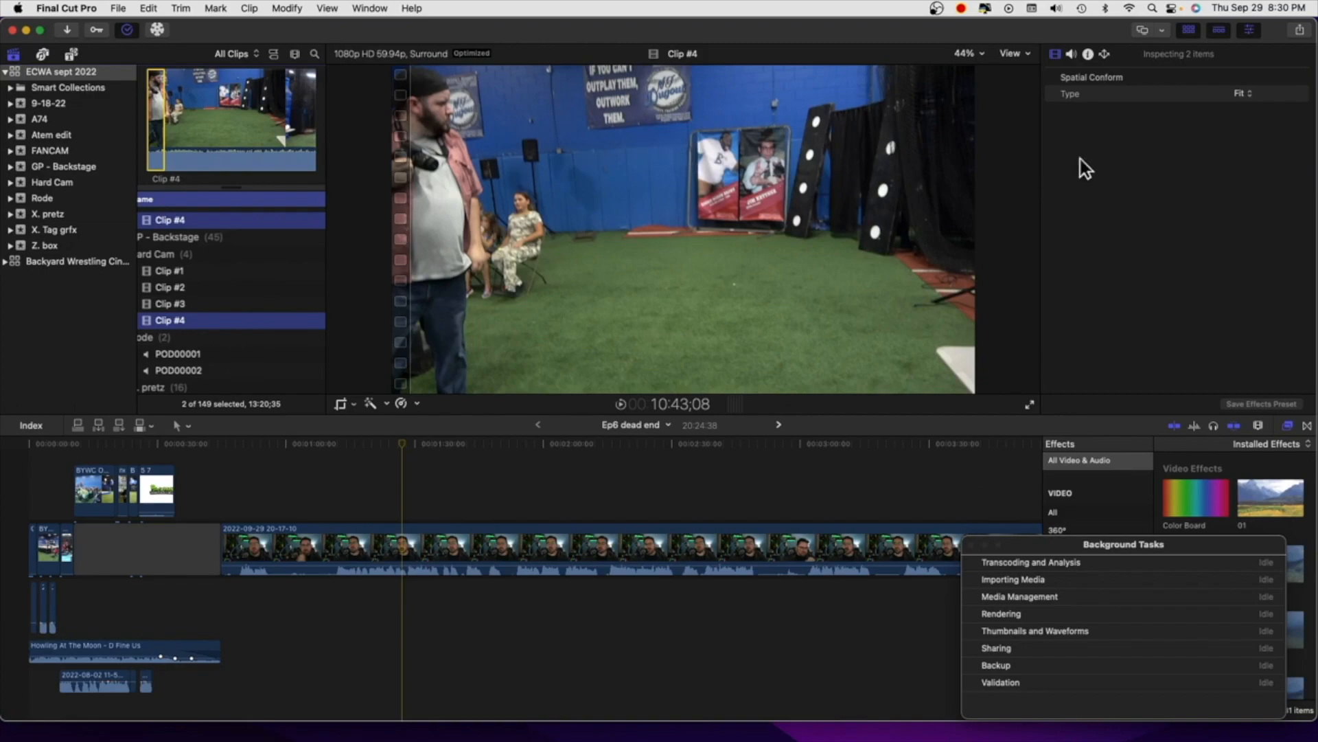
Set the camera name of Clip #4 in the Hard Cam event to Hard
click(1089, 59)
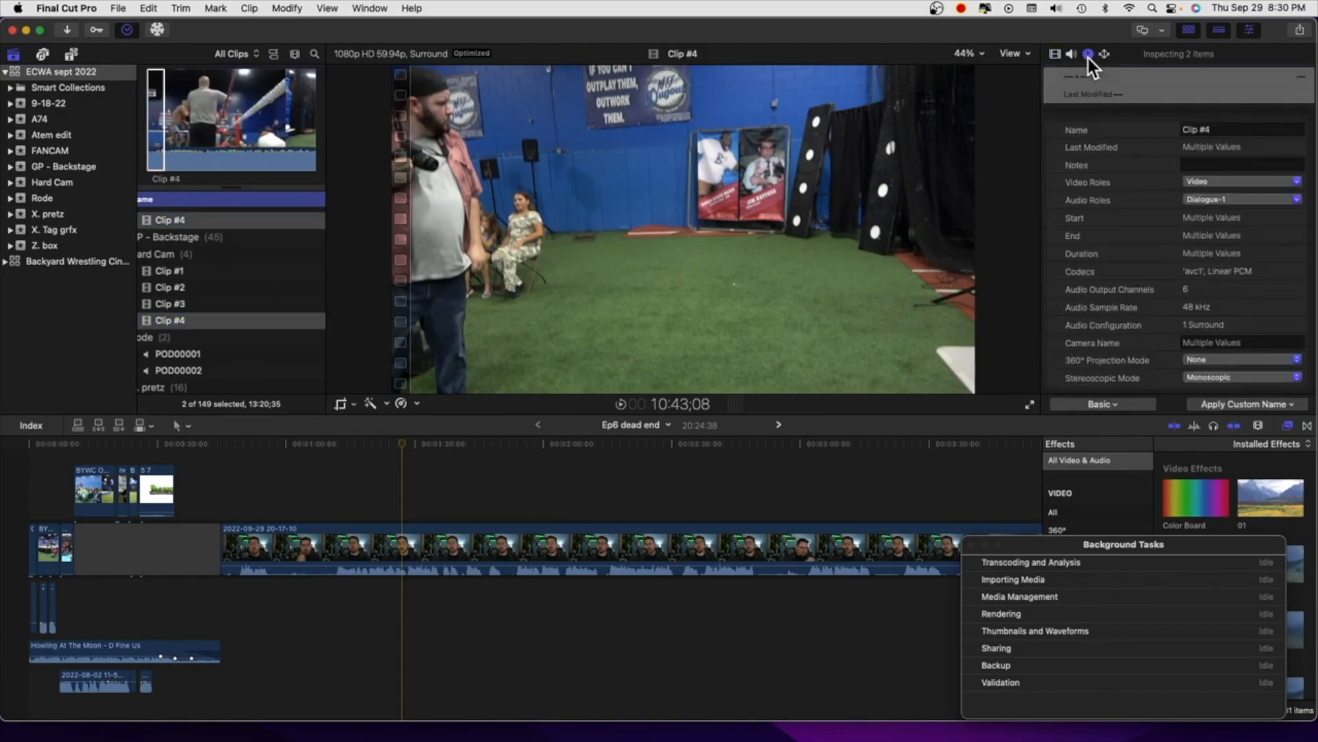
scroll(1211, 251, down, 3)
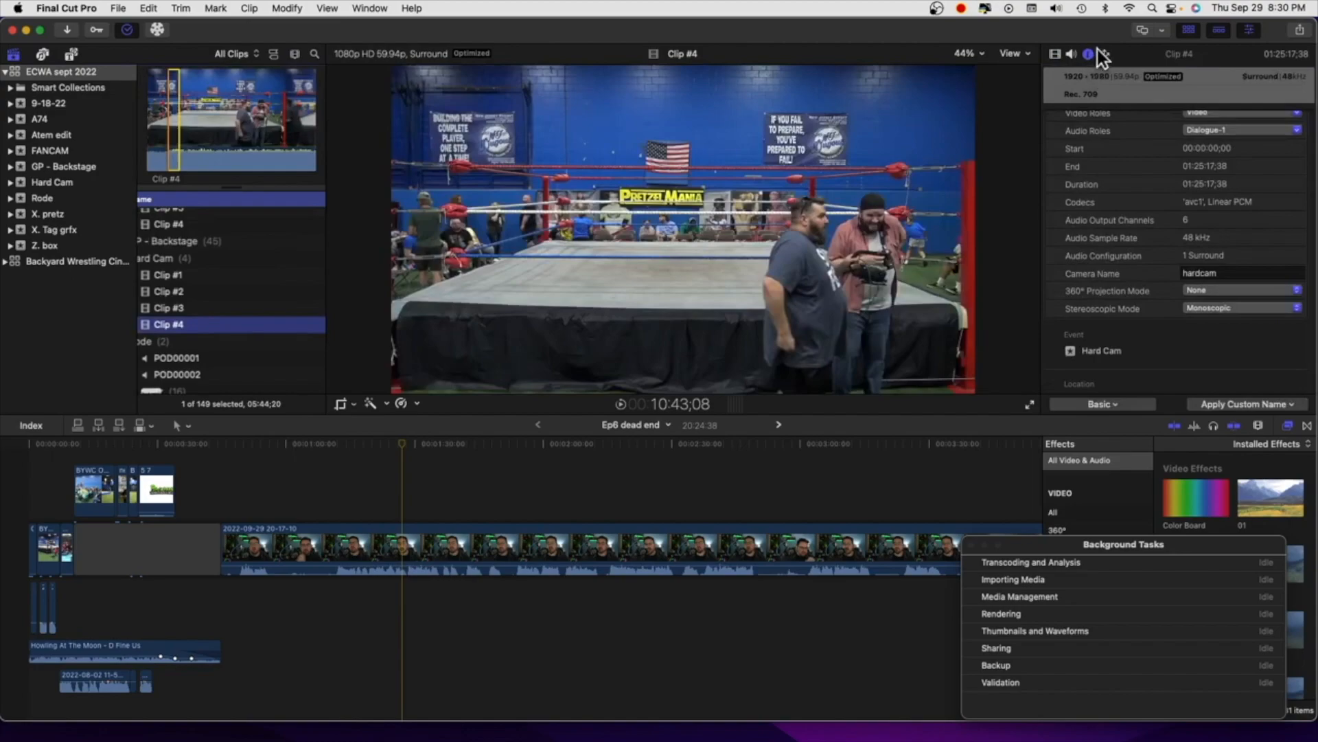
click(1089, 54)
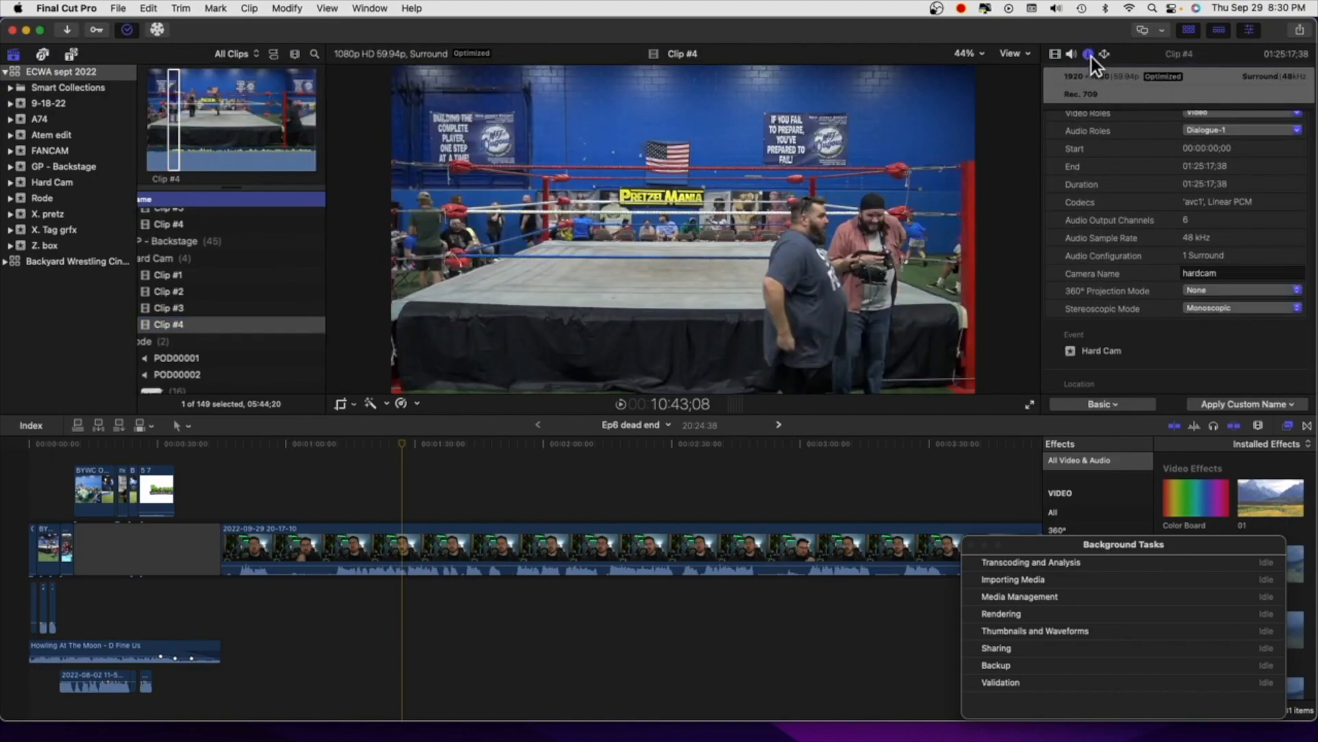
scroll(1181, 243, down, 1)
click(1247, 261)
text(Untitled)
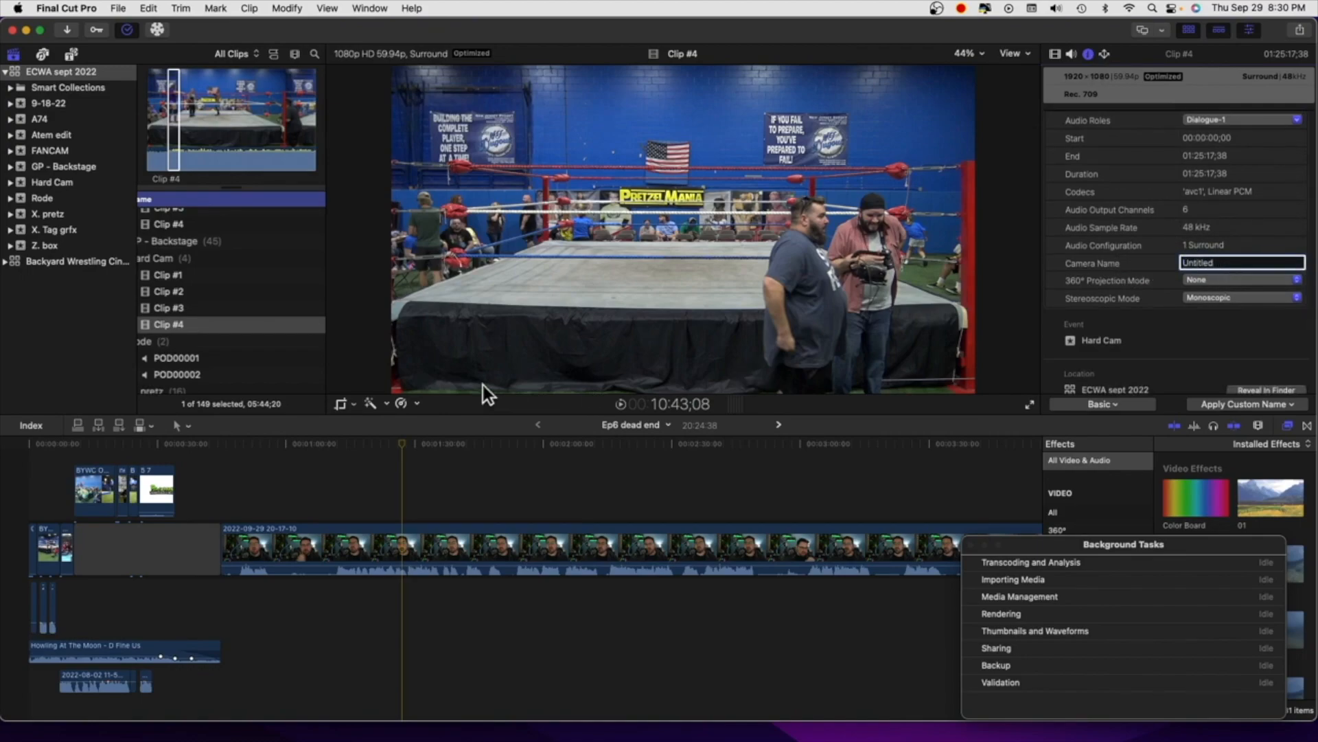
scroll(188, 318, right, 1)
scroll(309, 293, up, 1)
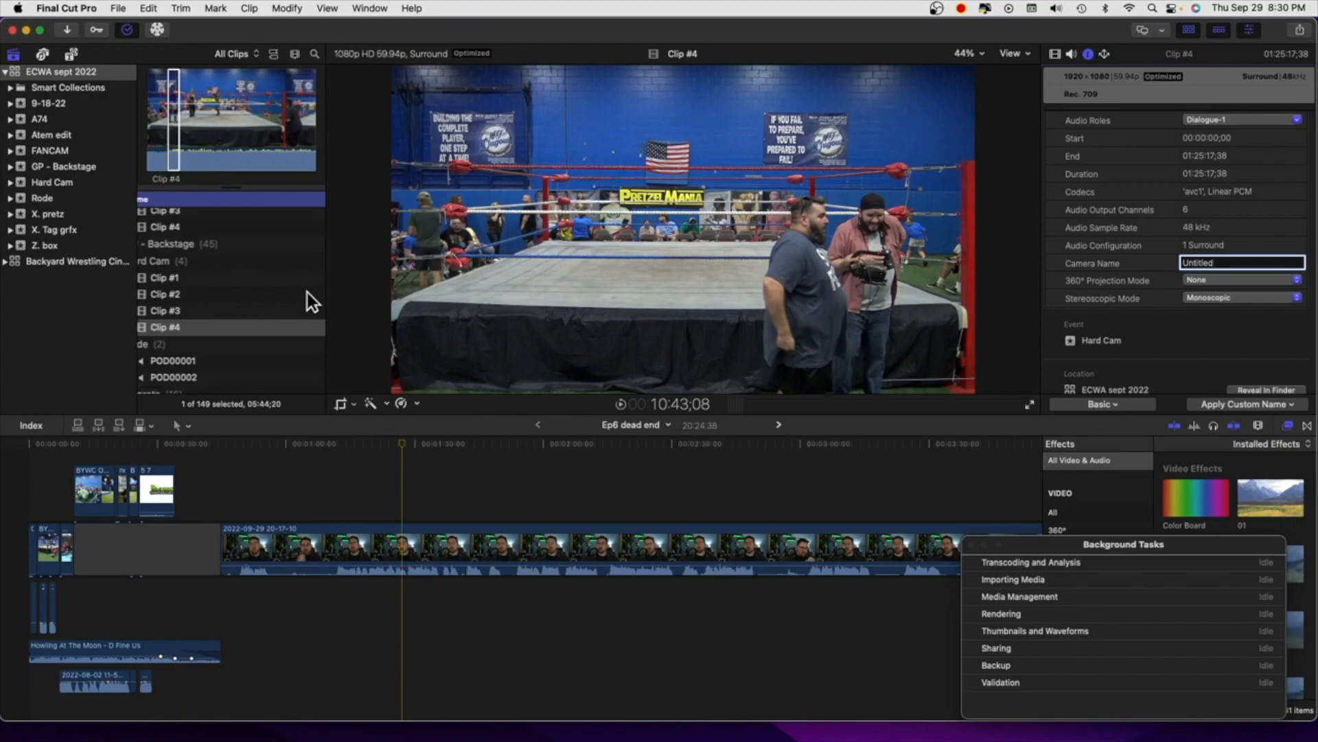
drag(1248, 263, 1066, 253)
text(Hard)
Create a multicam clip named test in event 9-18-22 from Clip #4 of FANCAM and Clip #4 of Hard Cam
scroll(296, 270, up, 4)
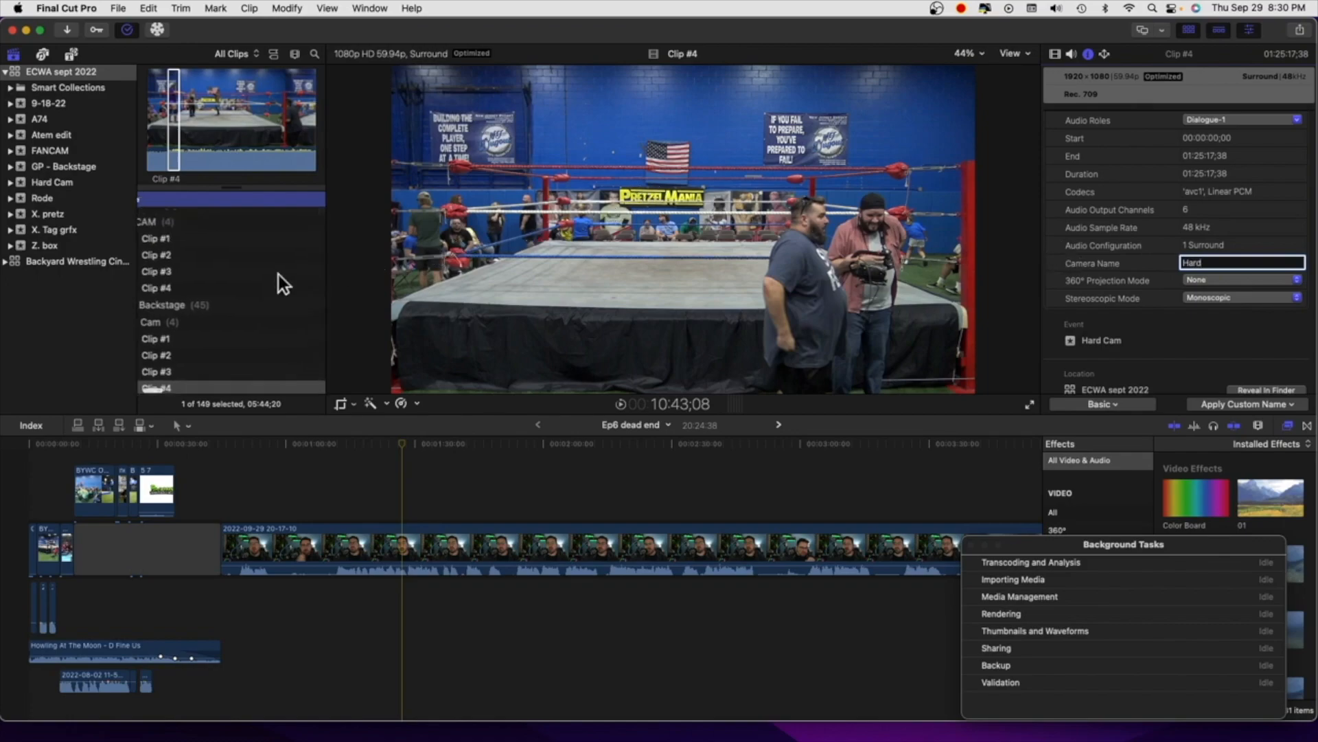
click(195, 295)
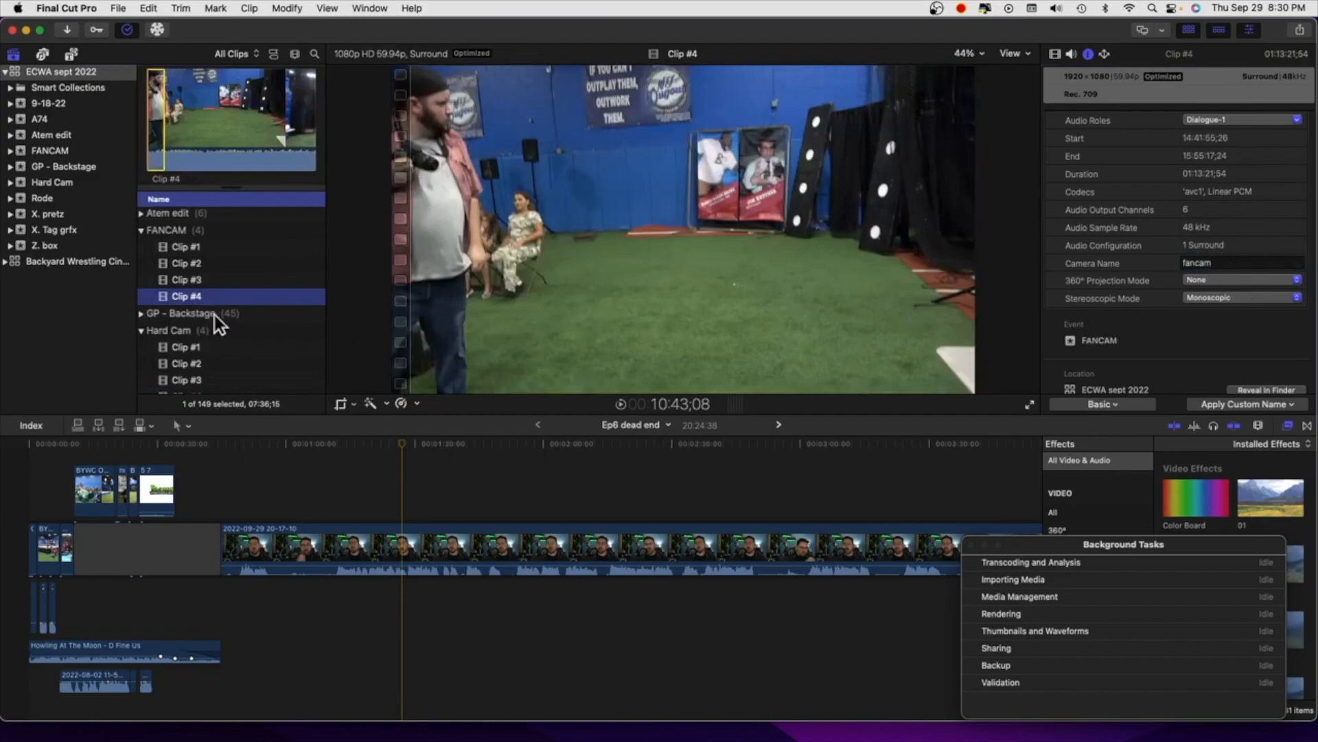
scroll(216, 314, down, 5)
super+click(179, 310)
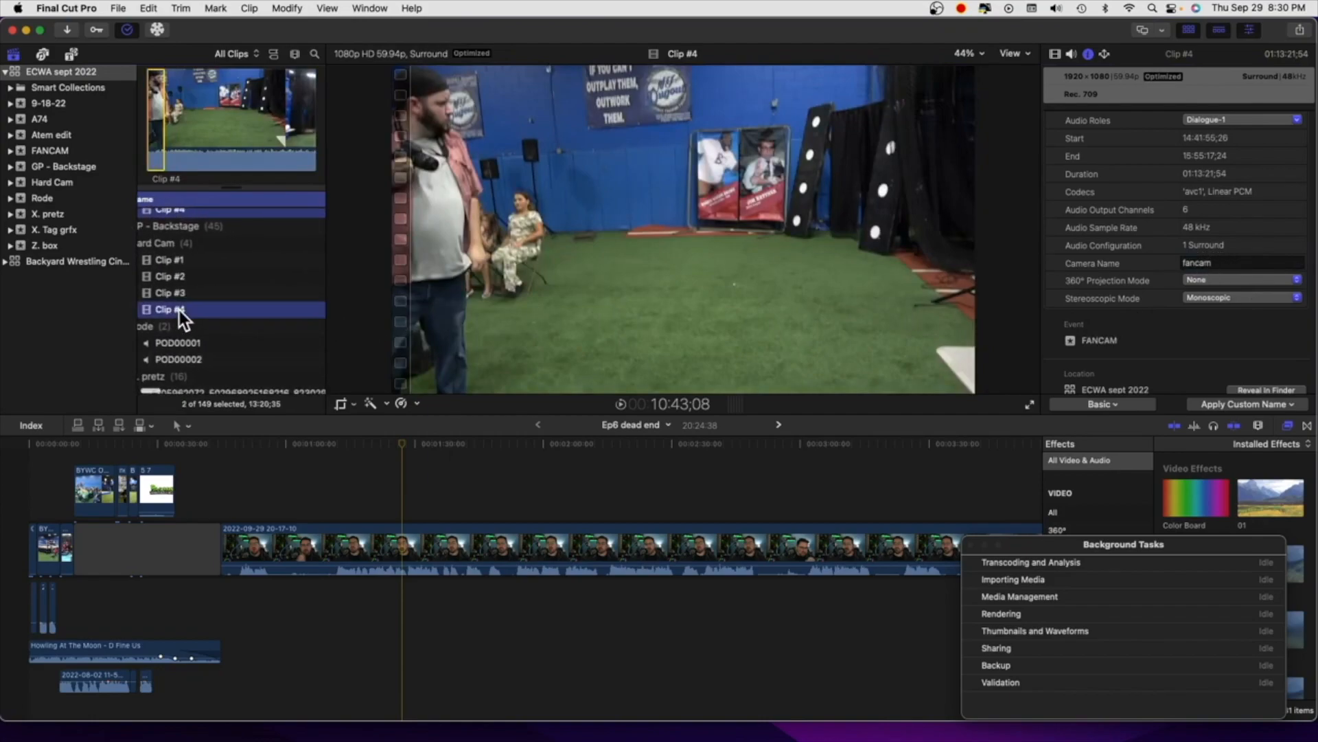
click(124, 8)
mouse_move(206, 28)
click(399, 156)
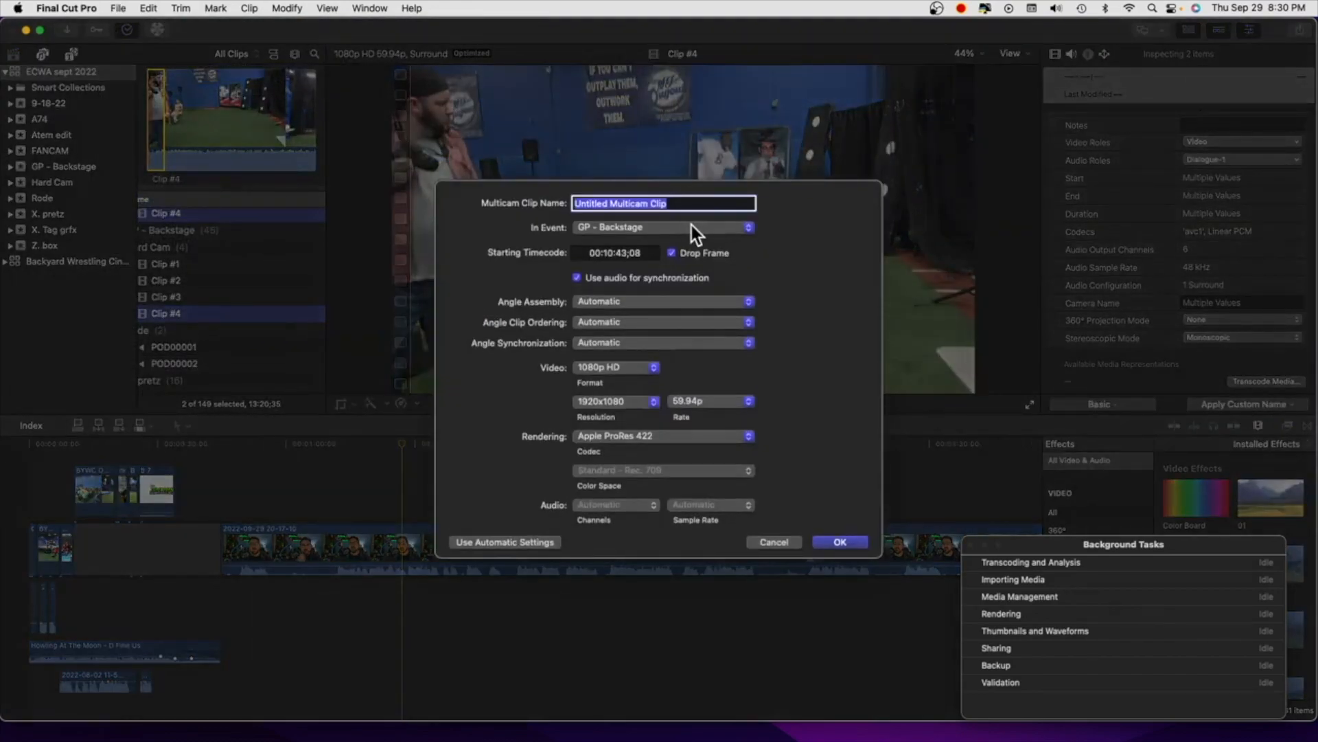
click(692, 227)
click(656, 172)
text(test)
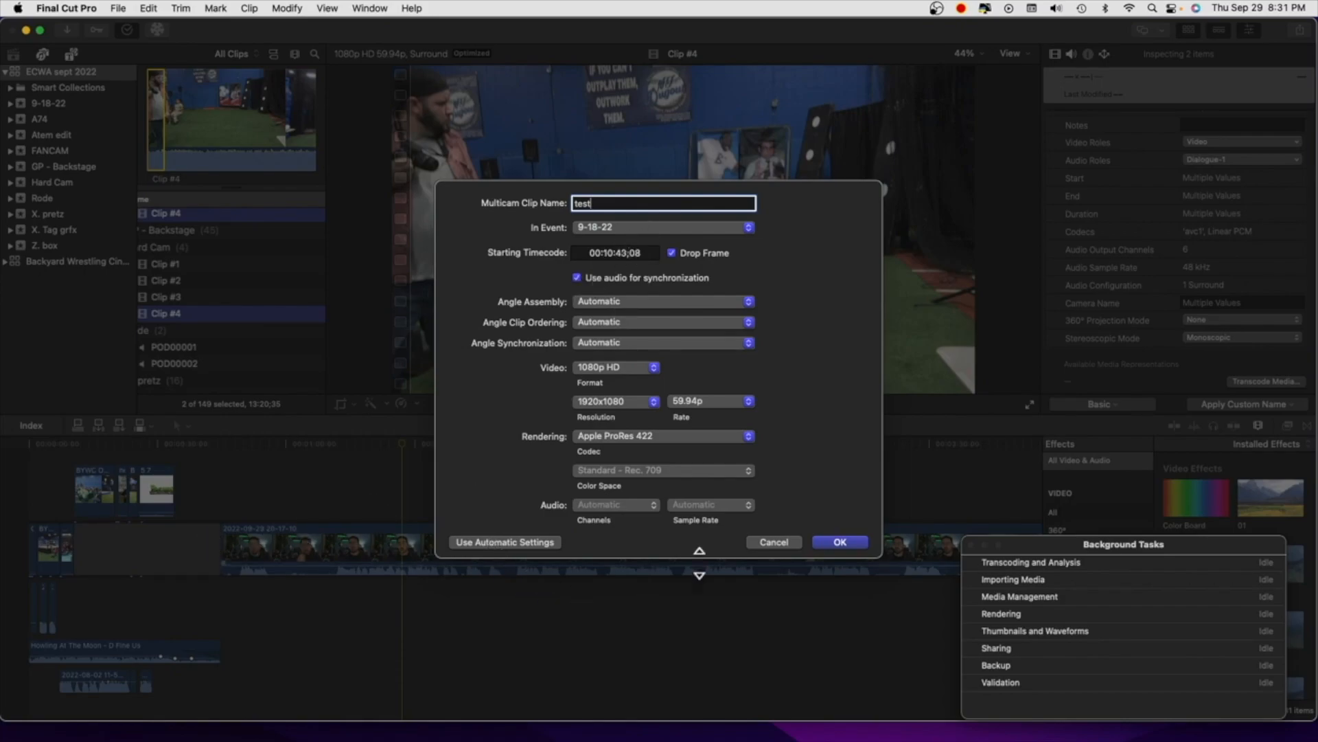
click(831, 548)
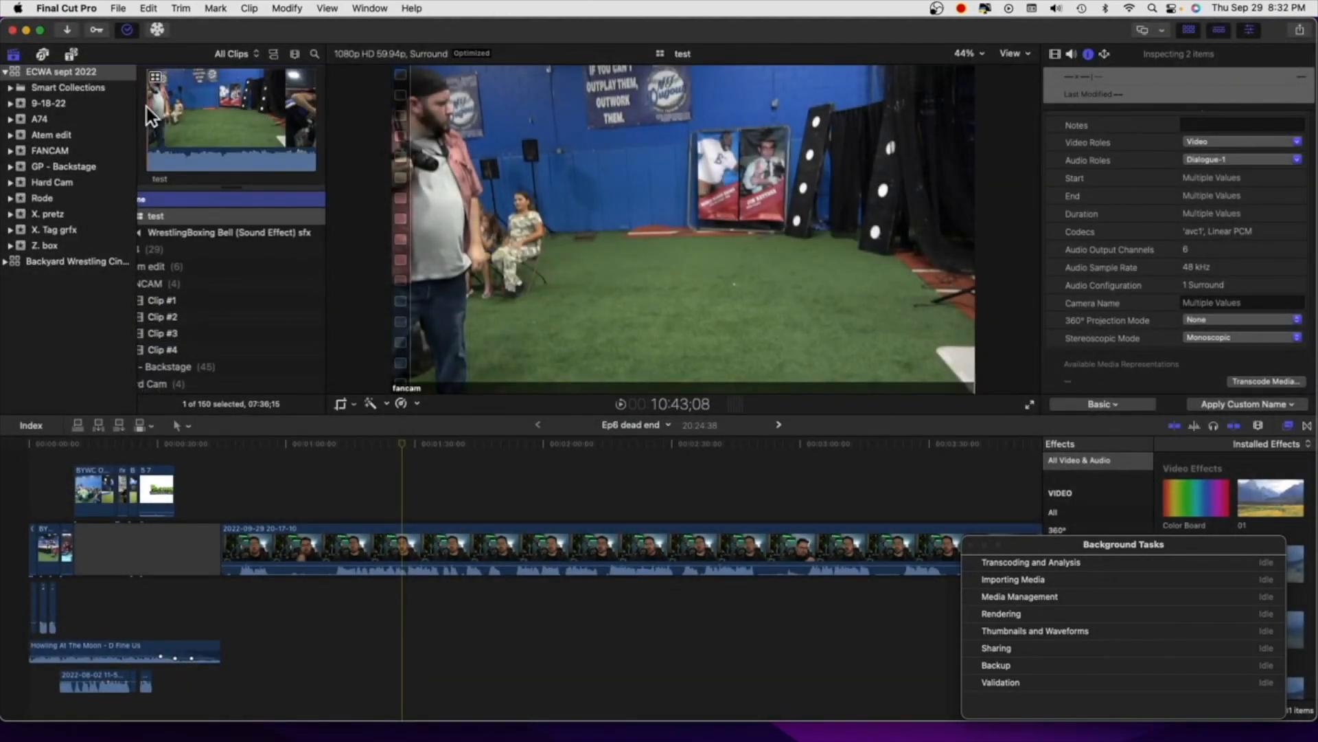
Display the multicam angles beside the viewer for the test multicam clip
click(169, 219)
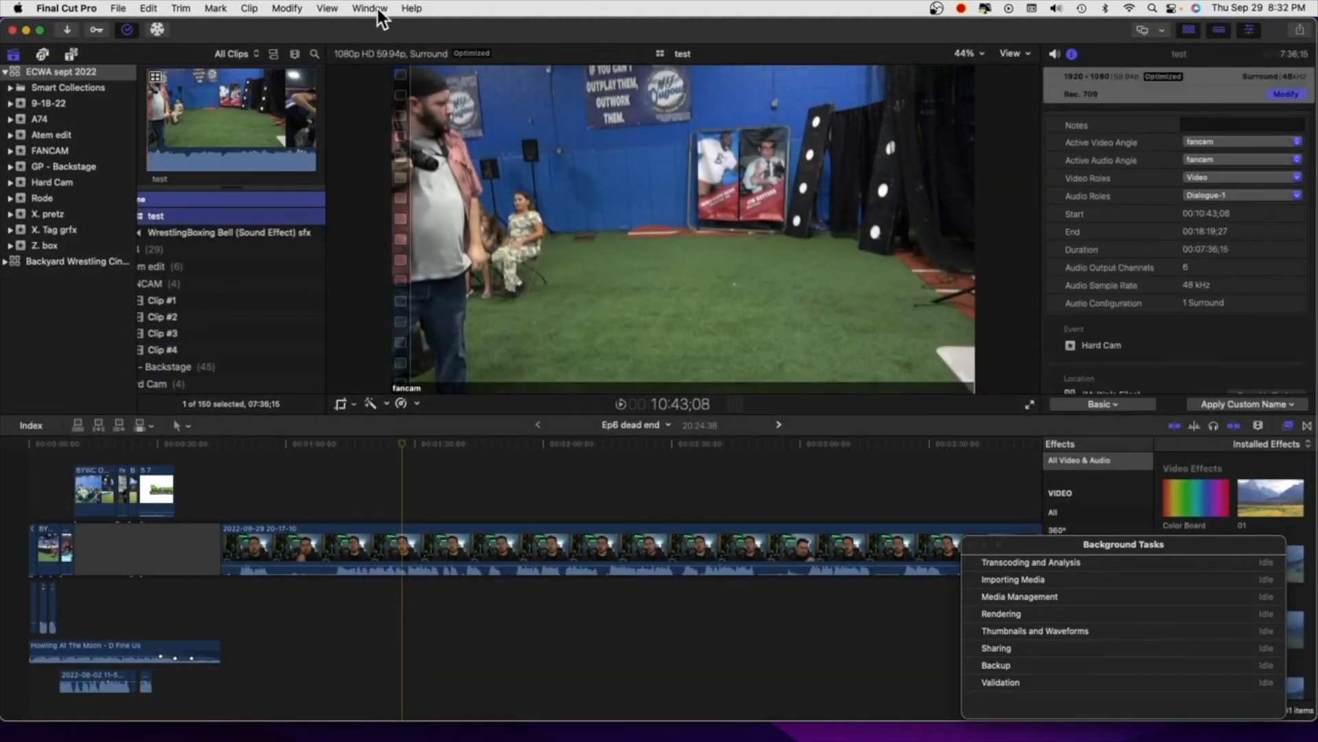
click(330, 6)
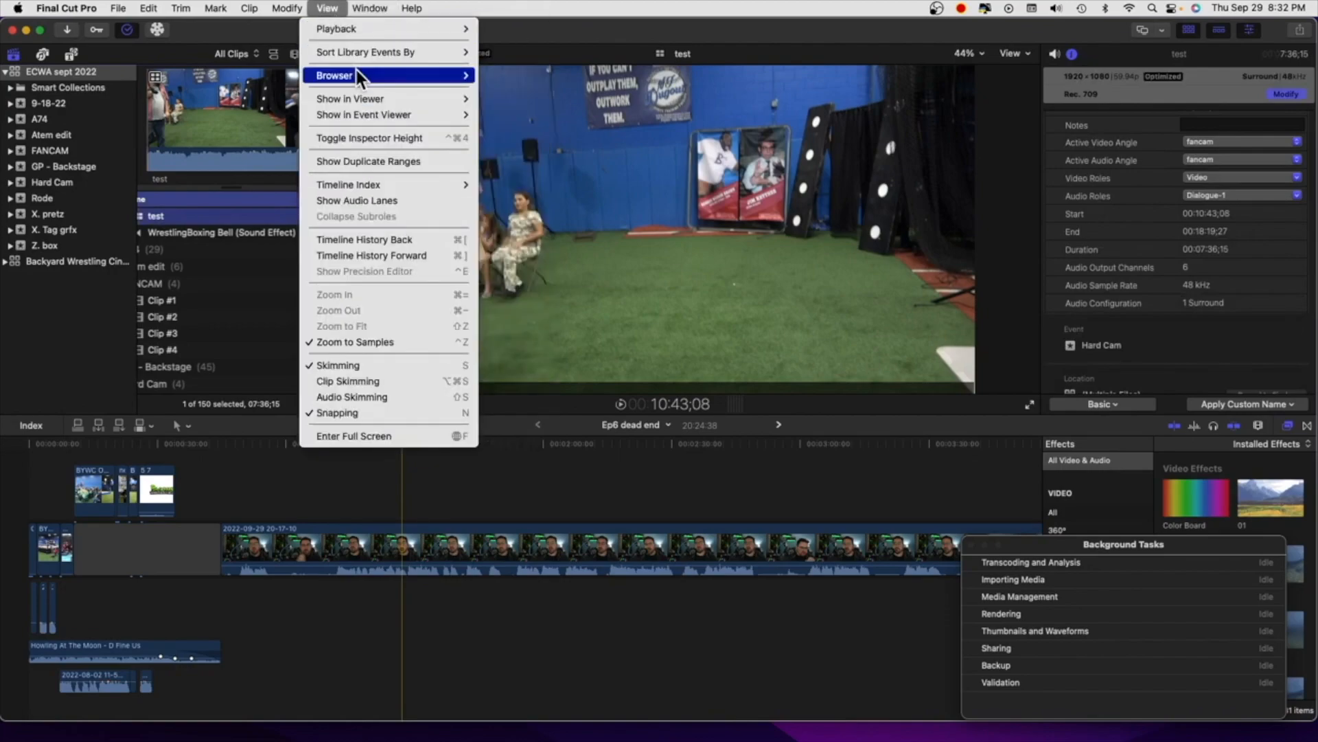
click(498, 98)
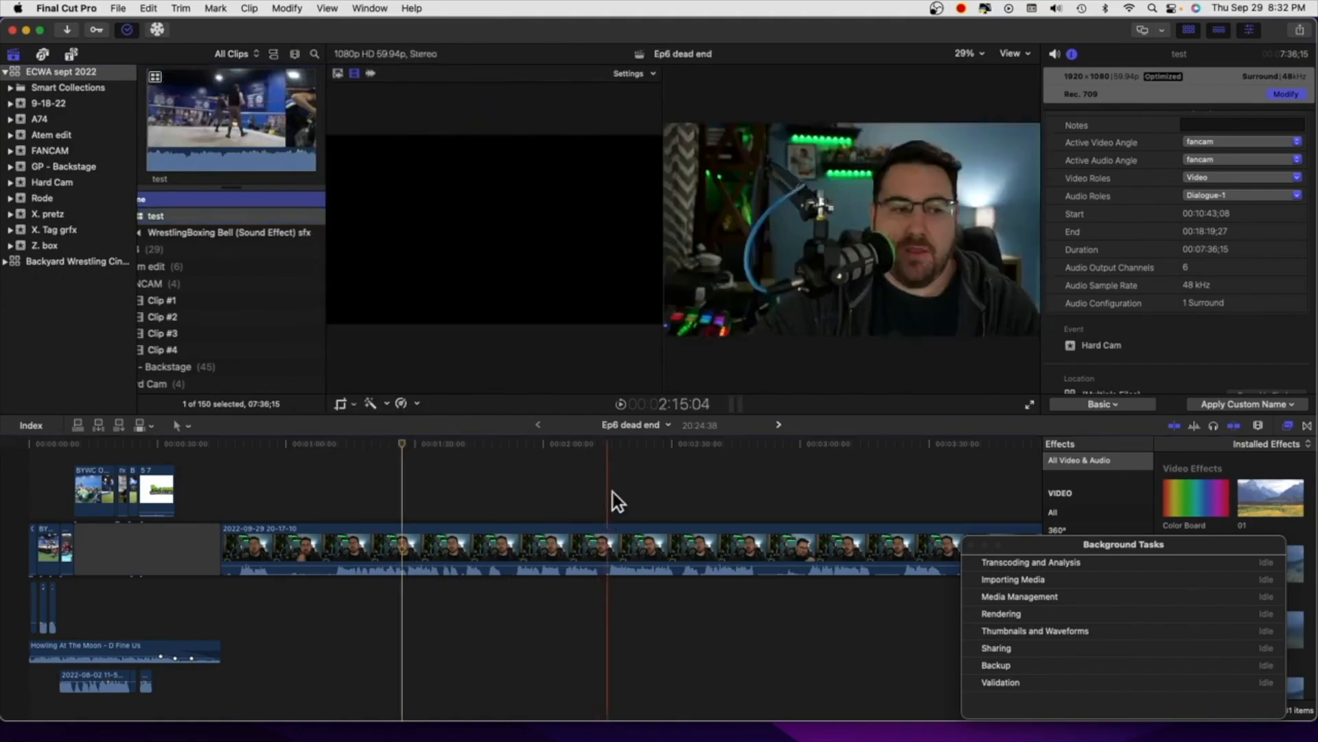
Add the test multicam clip to the end of the Ep6 dead end timeline
scroll(613, 491, right, 15)
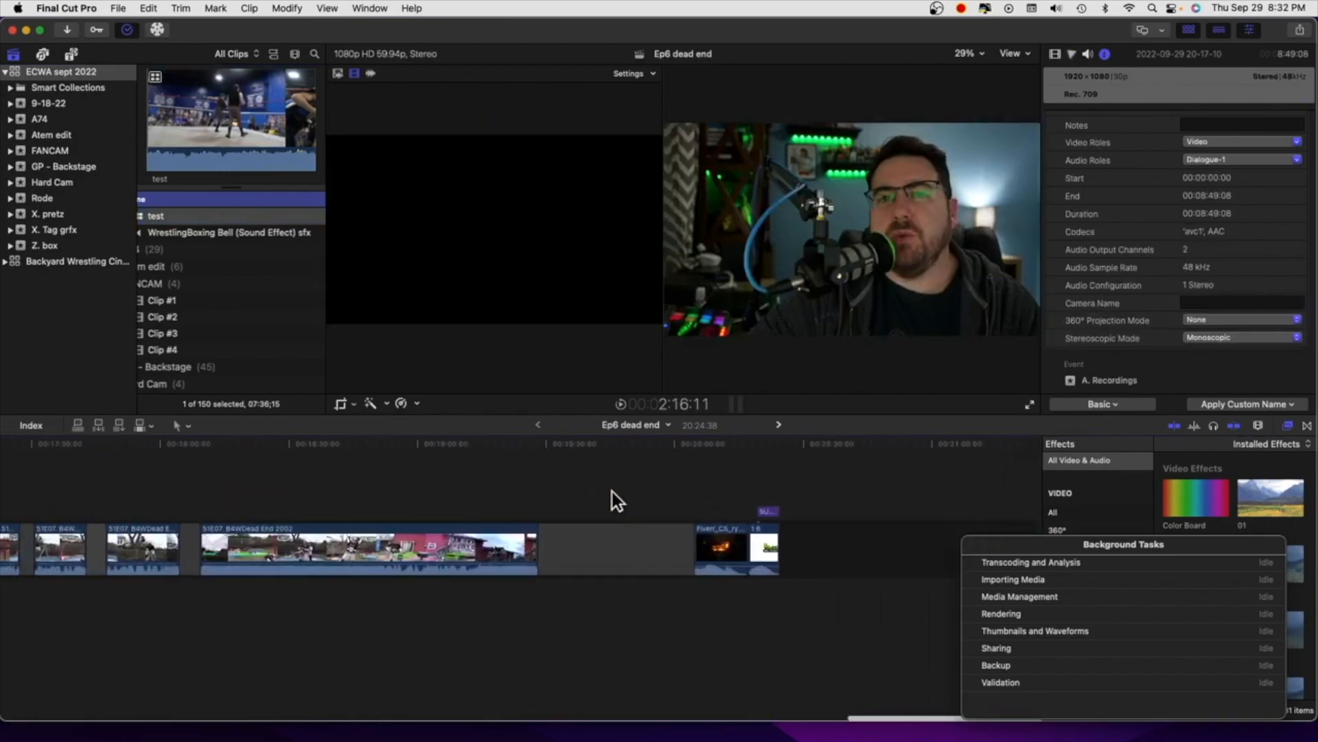
click(882, 446)
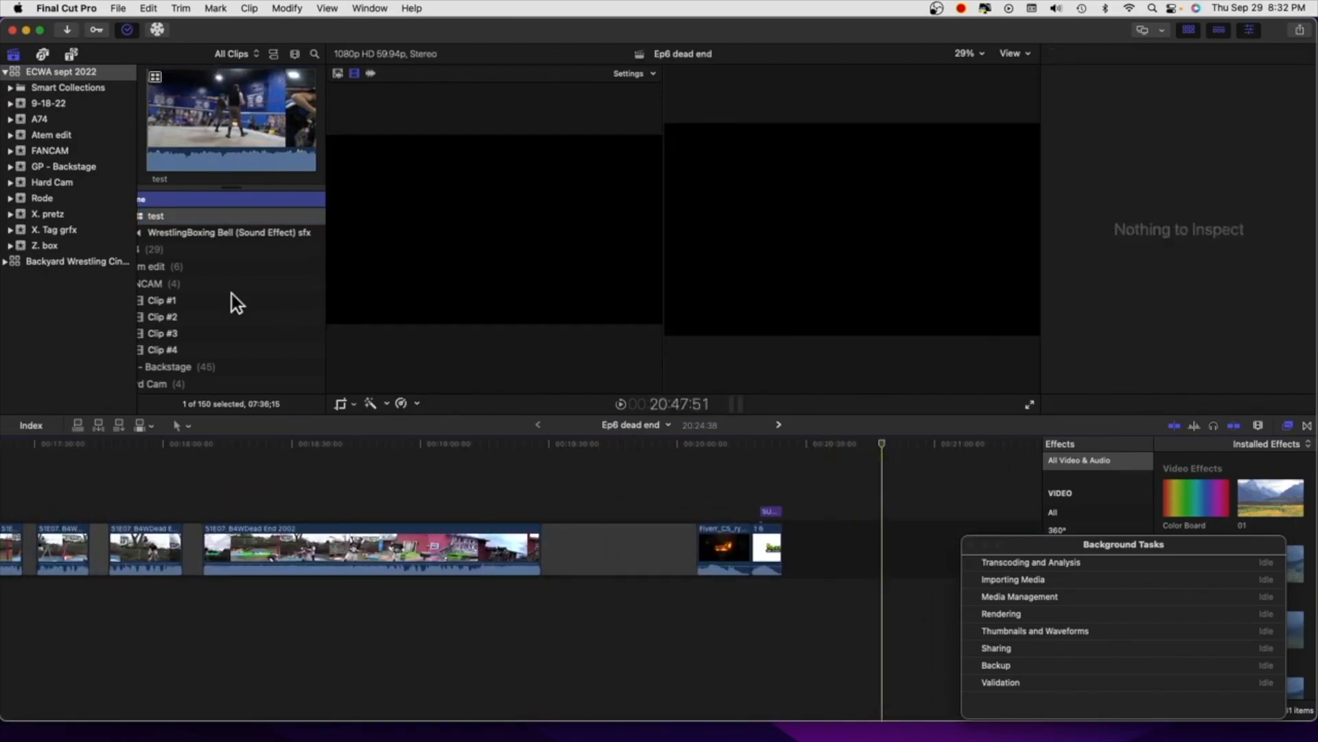
scroll(209, 255, left, 3)
scroll(209, 255, up, 1)
drag(174, 232, 878, 545)
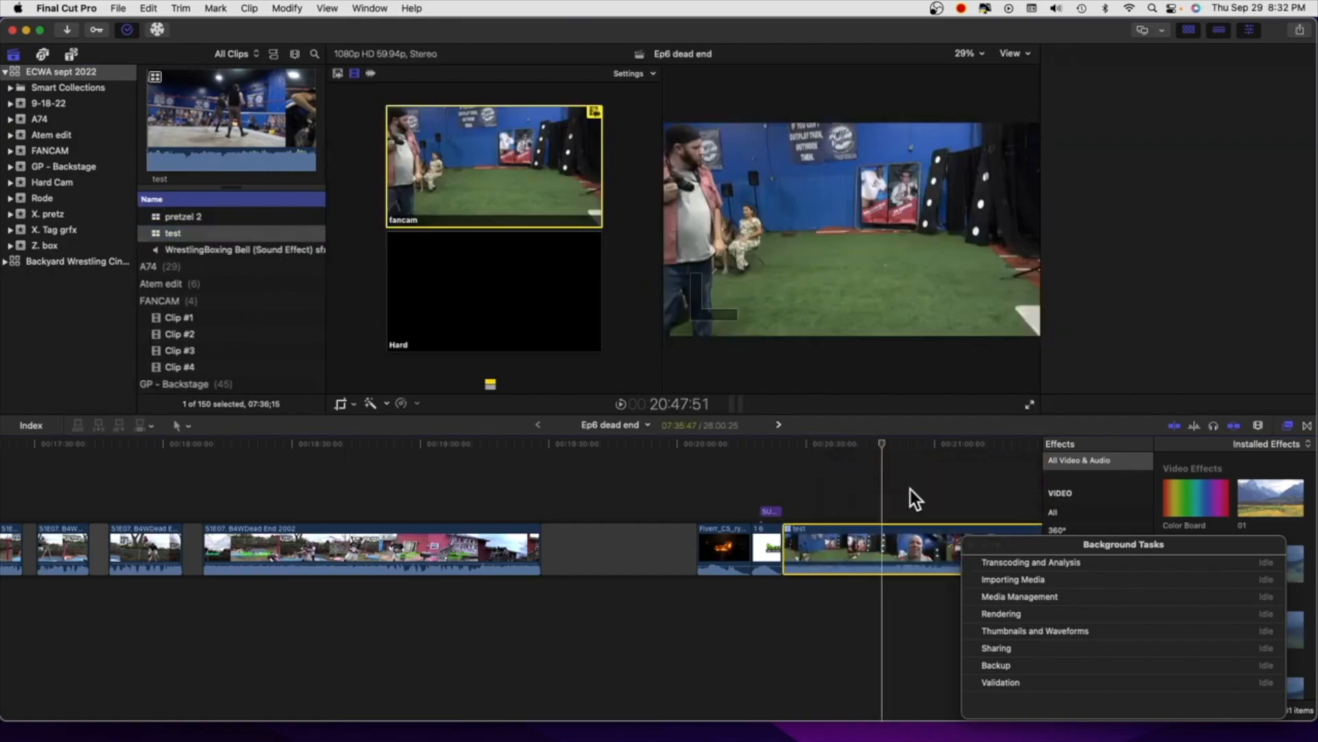
Skim through the test clip on the timeline to compare the synchronized fancam and Hard angles
scroll(855, 493, right, 10)
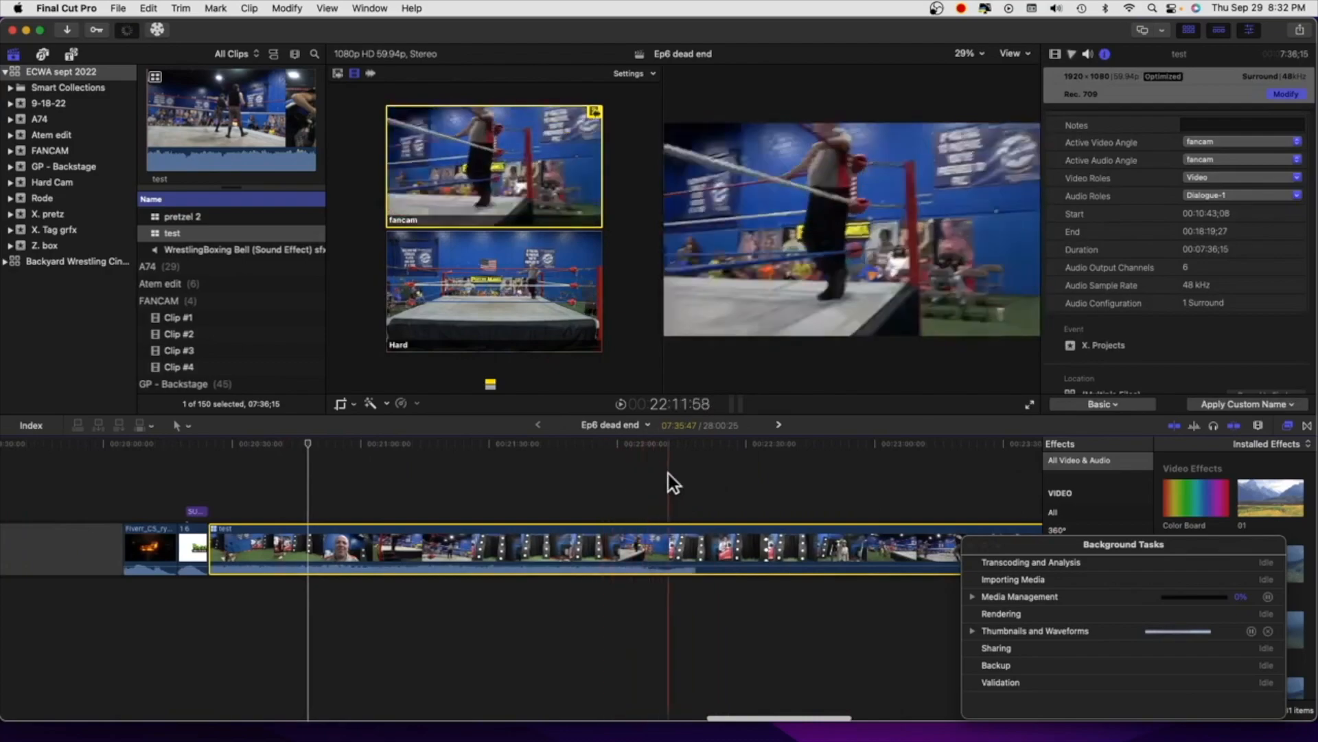
scroll(763, 476, right, 7)
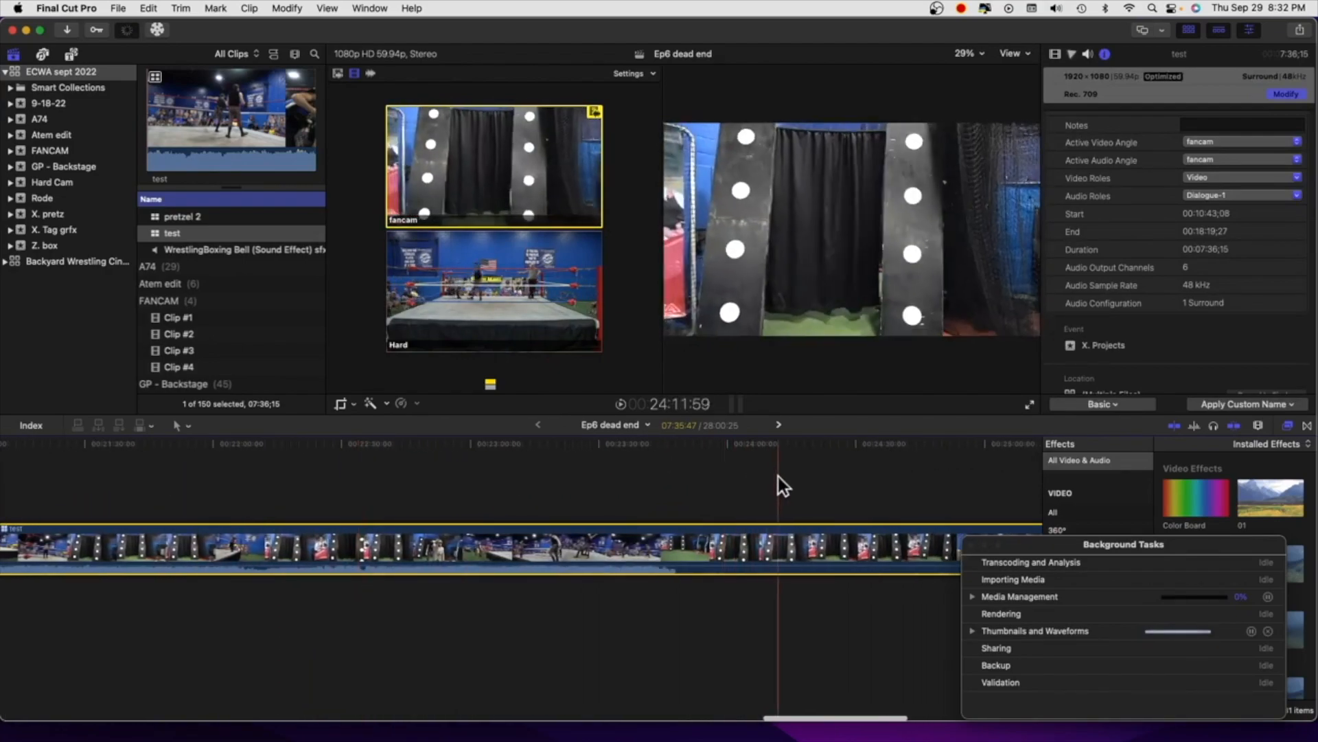
scroll(841, 477, right, 3)
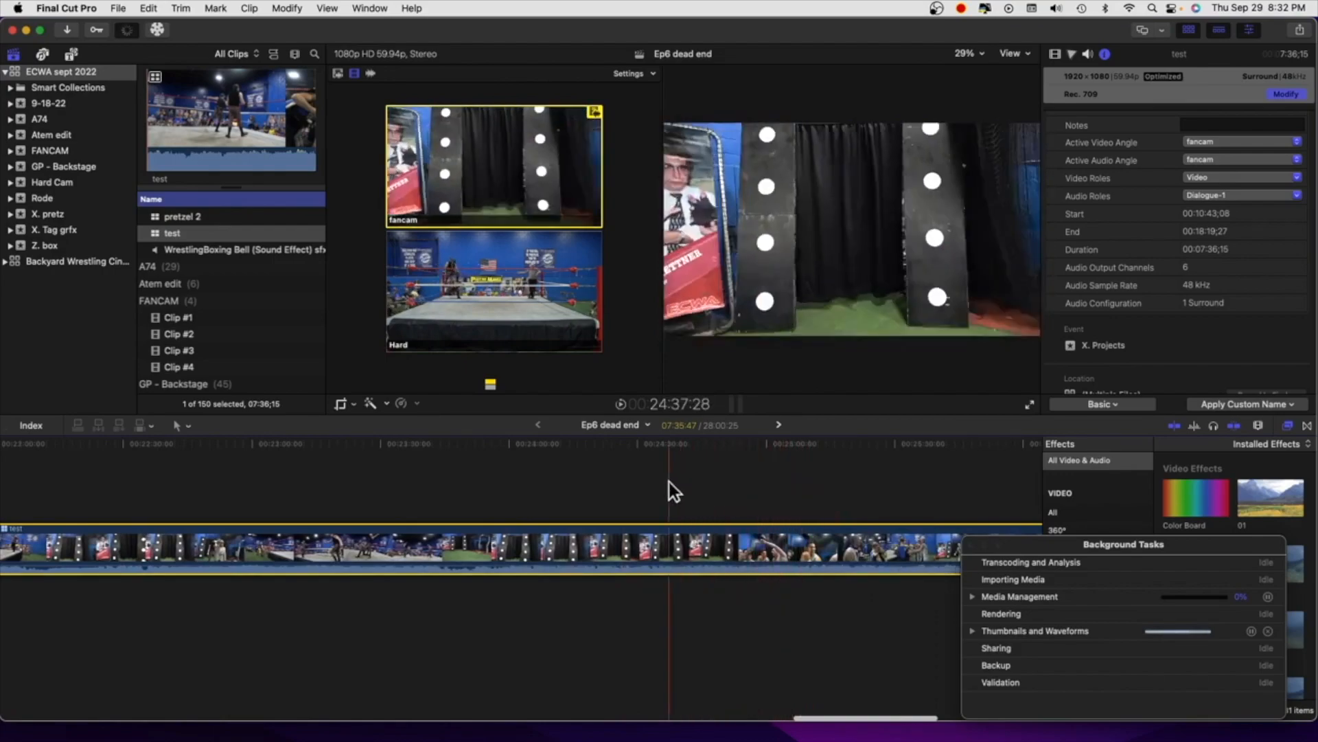
click(316, 488)
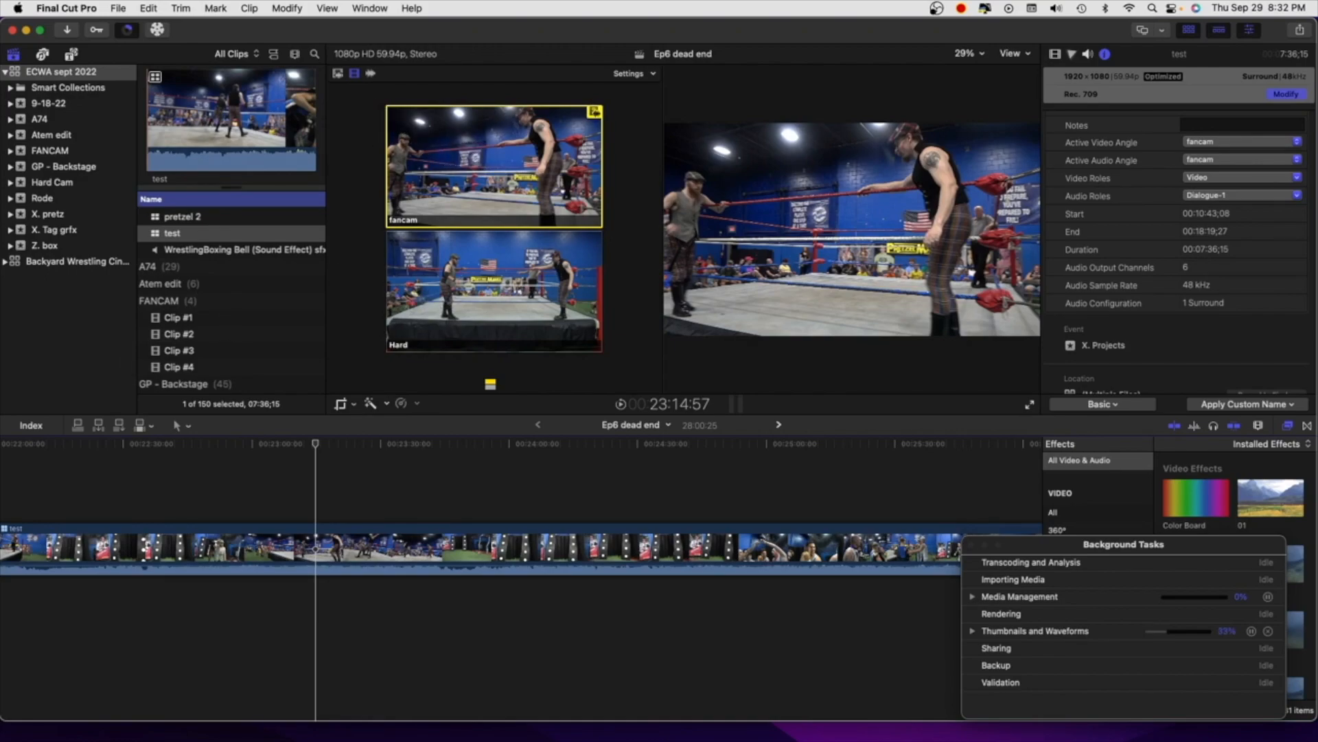
Return to the start of the test clip at 20:24:38 and switch only its audio to the Hard angle
scroll(248, 515, left, 15)
scroll(248, 516, right, 6)
scroll(247, 515, right, 3)
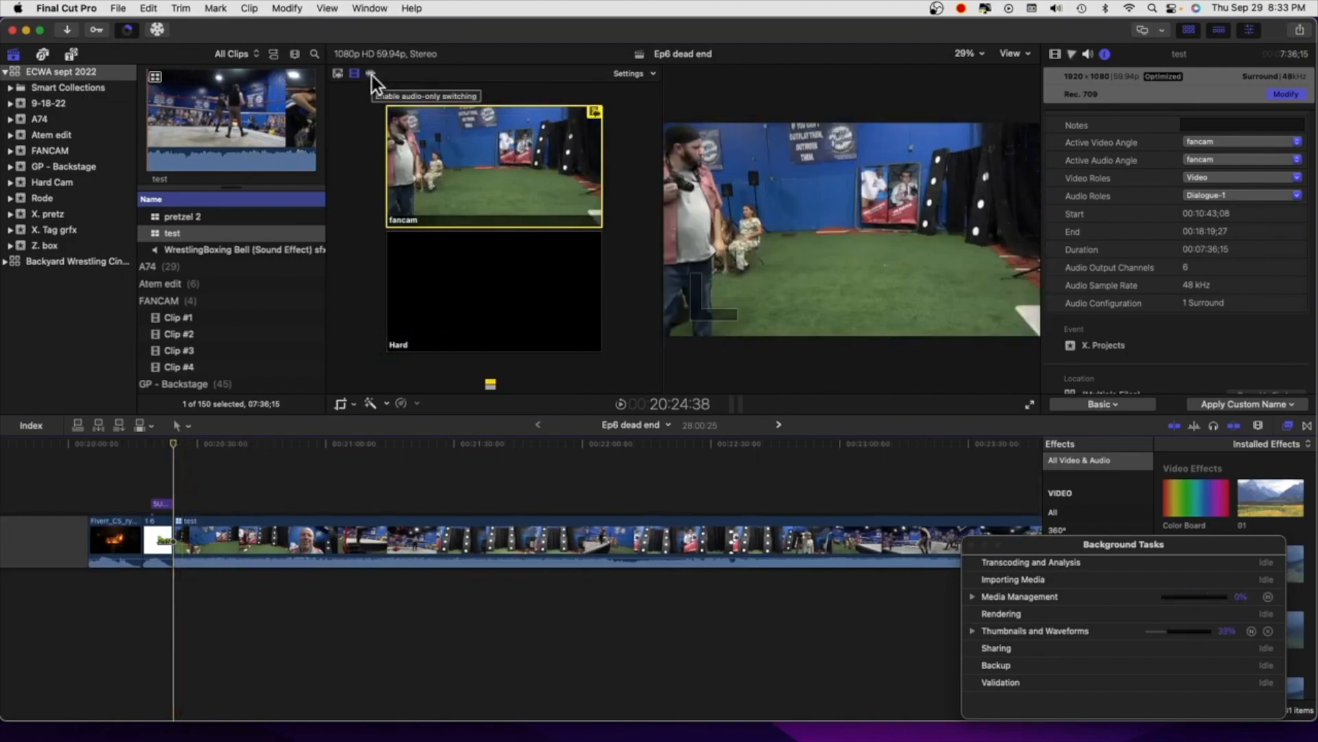
click(372, 75)
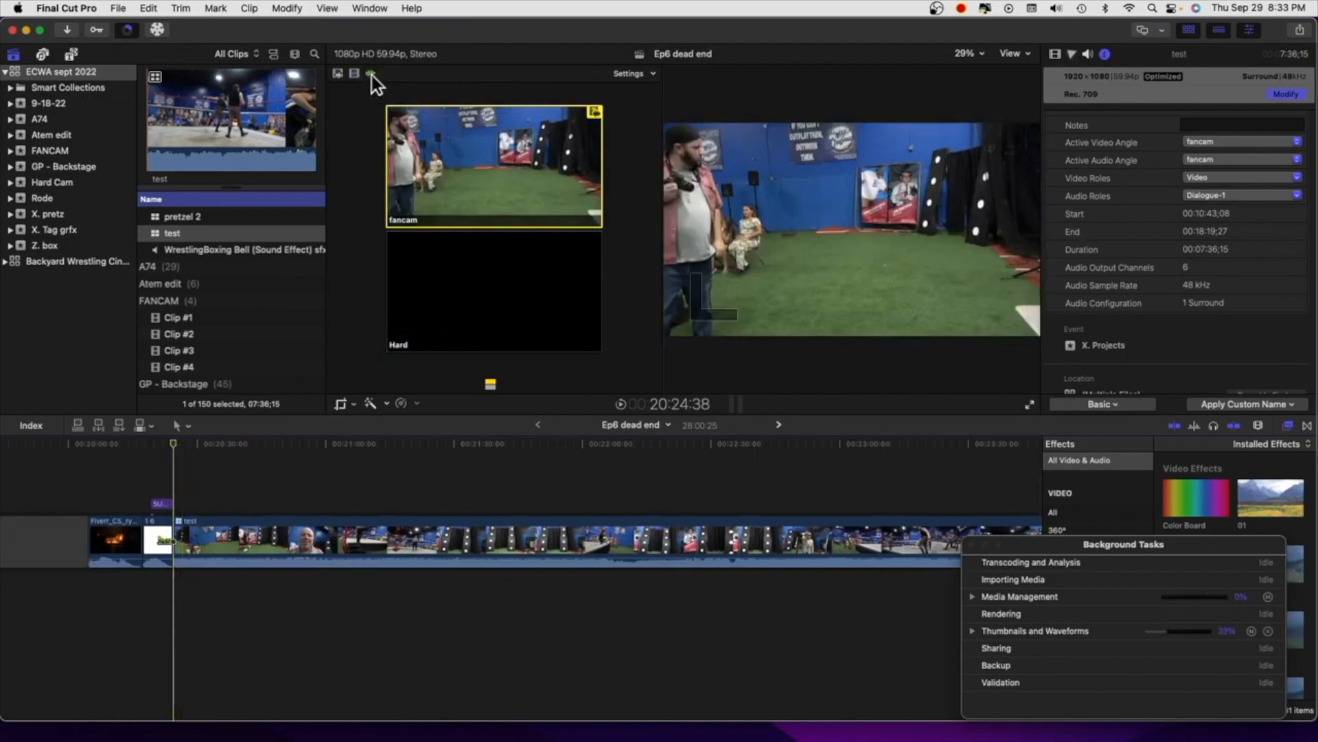
click(435, 272)
Enable combined video and audio switching and cut the test clip to the Hard angle at 20:55:23
click(192, 441)
drag(193, 440, 287, 445)
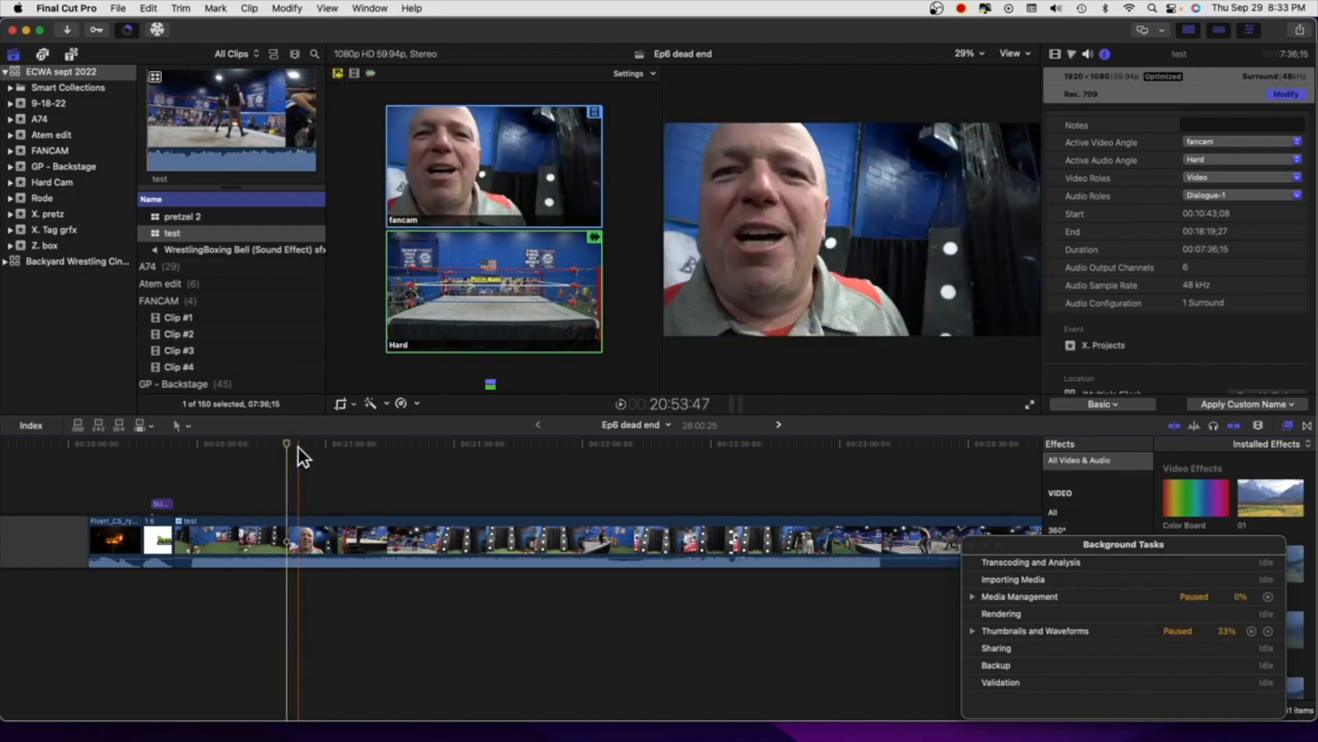
click(307, 454)
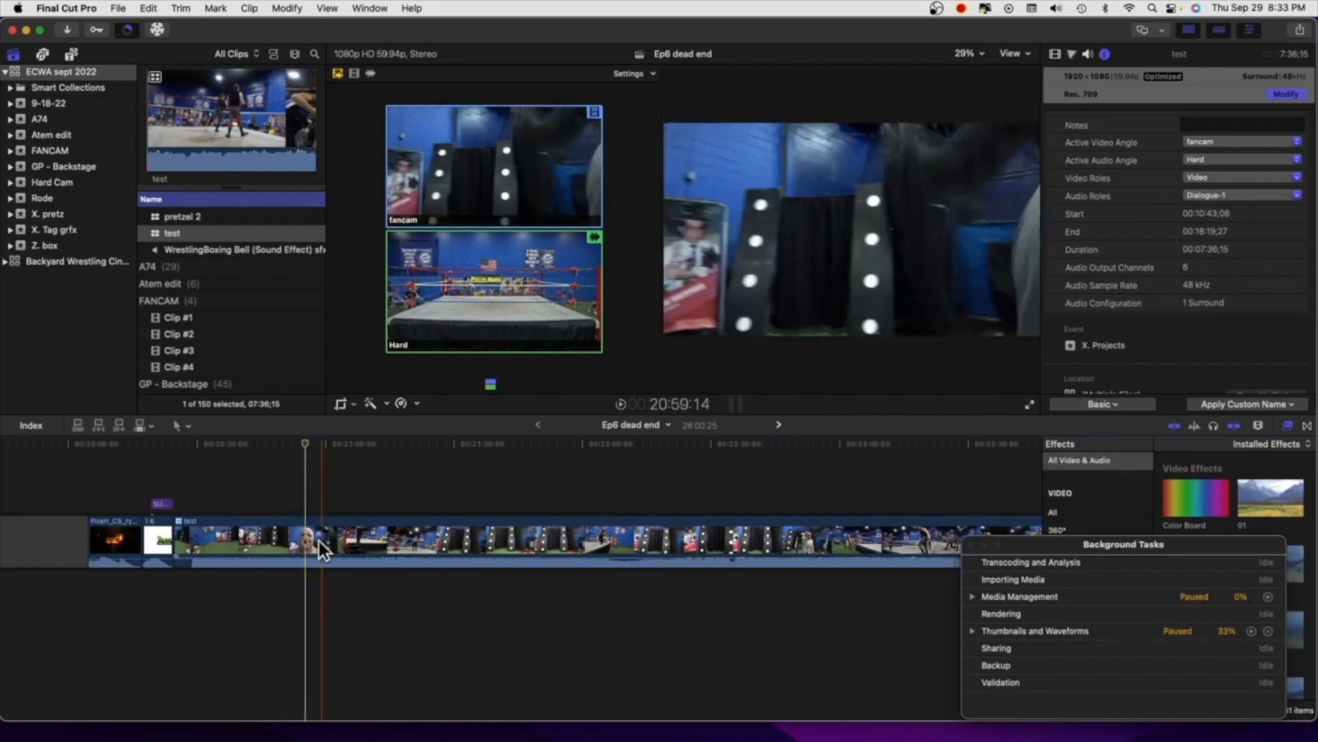
click(440, 306)
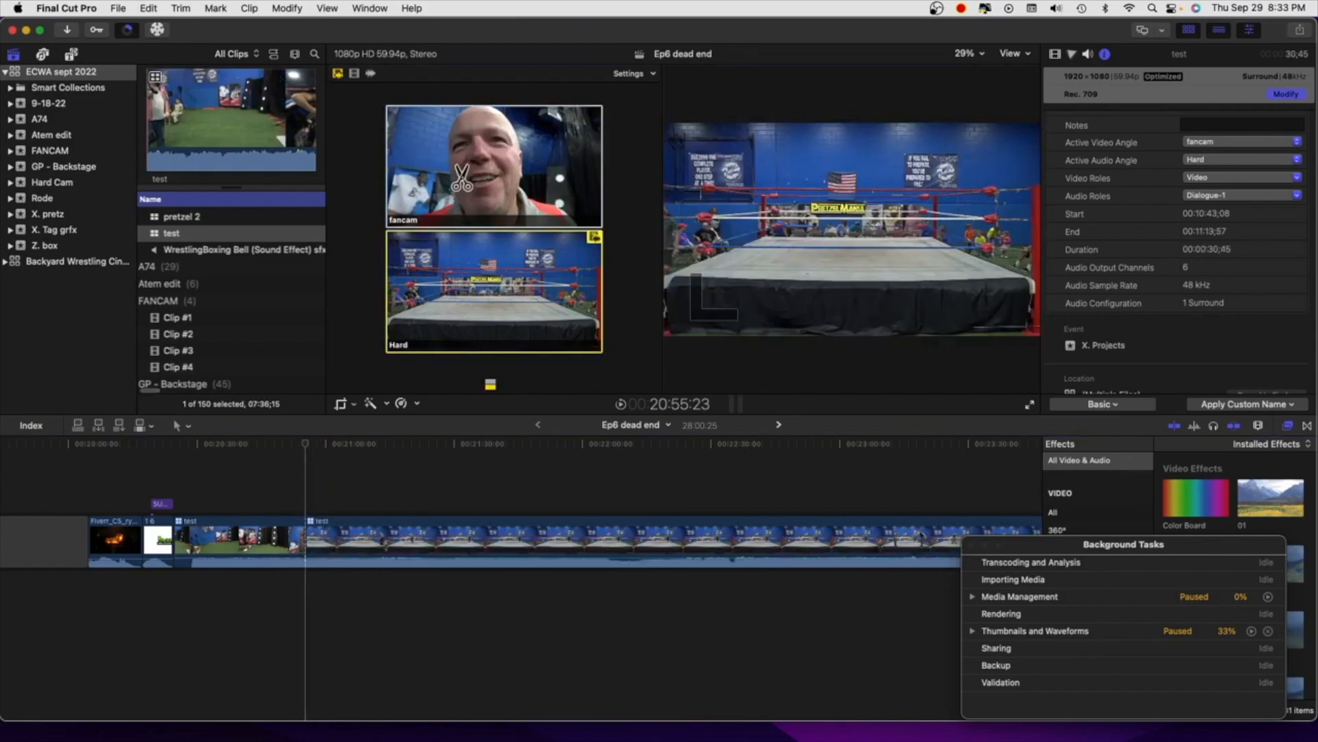
Toggle the section after the cut between angles, ending on fancam for both video and audio, and check a later frame
click(471, 170)
click(481, 333)
click(486, 183)
click(323, 445)
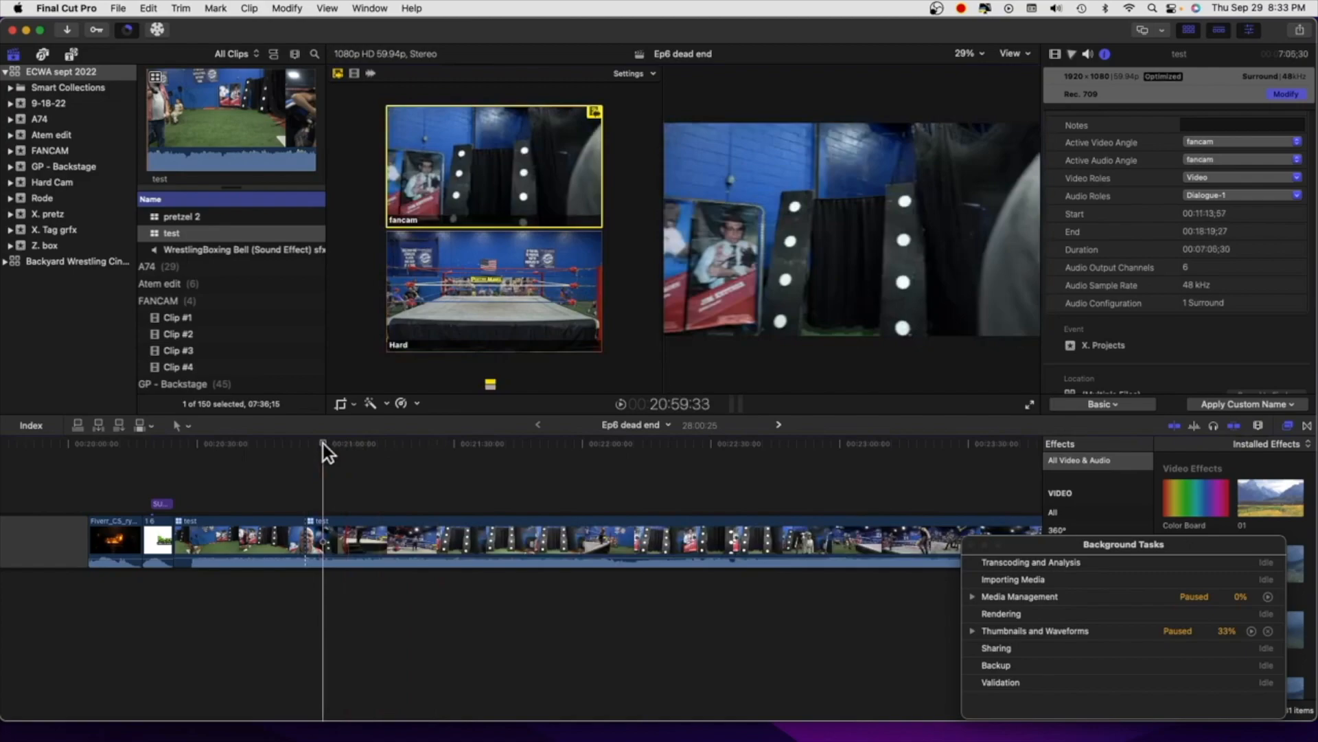
Enable video-only switching and change the section starting at 20:55:23 to the Hard video angle, keeping fancam audio
scroll(336, 458, right, 5)
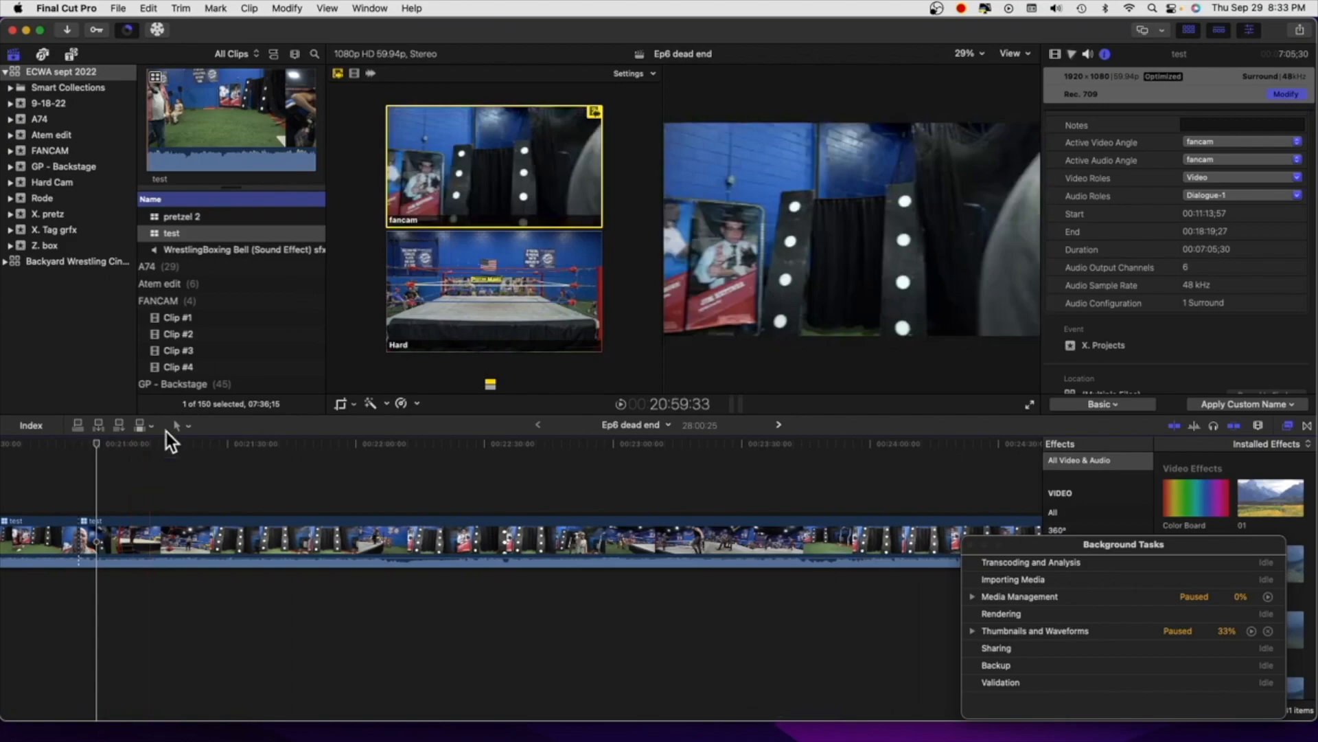
click(76, 449)
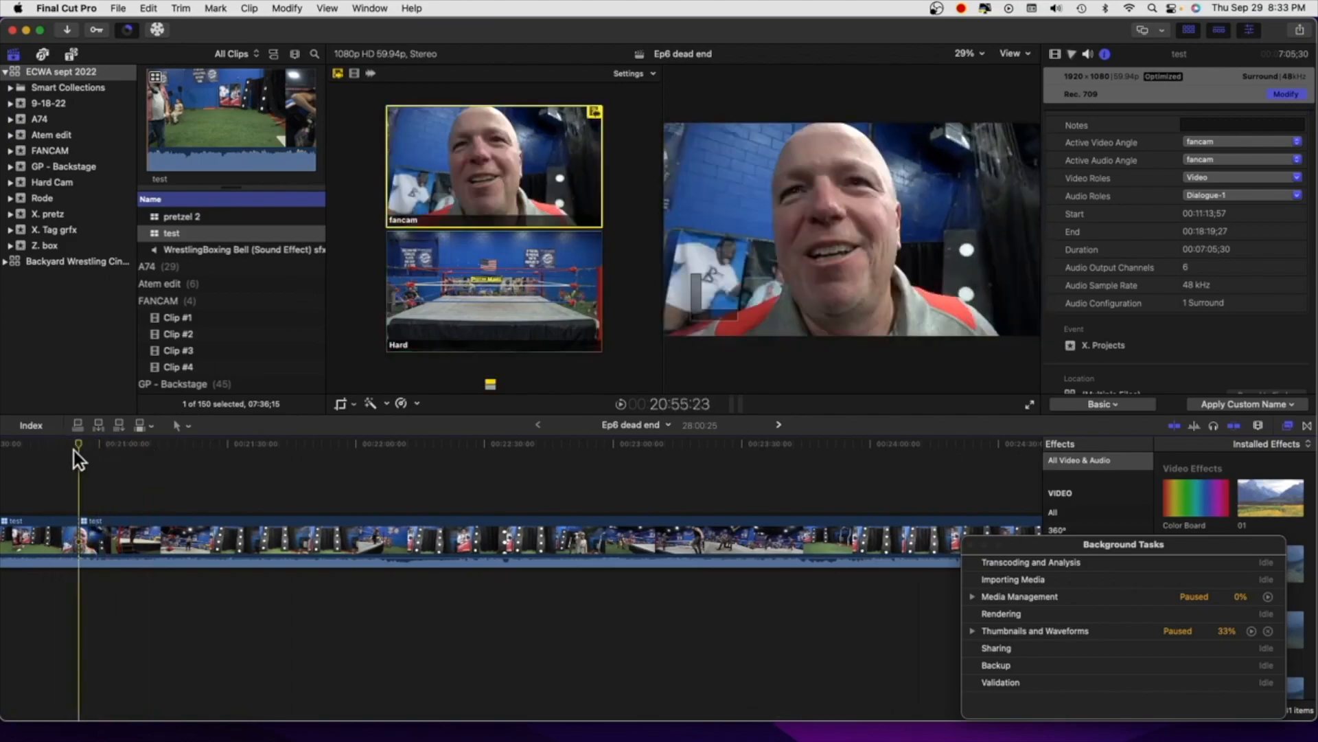
click(352, 74)
click(430, 272)
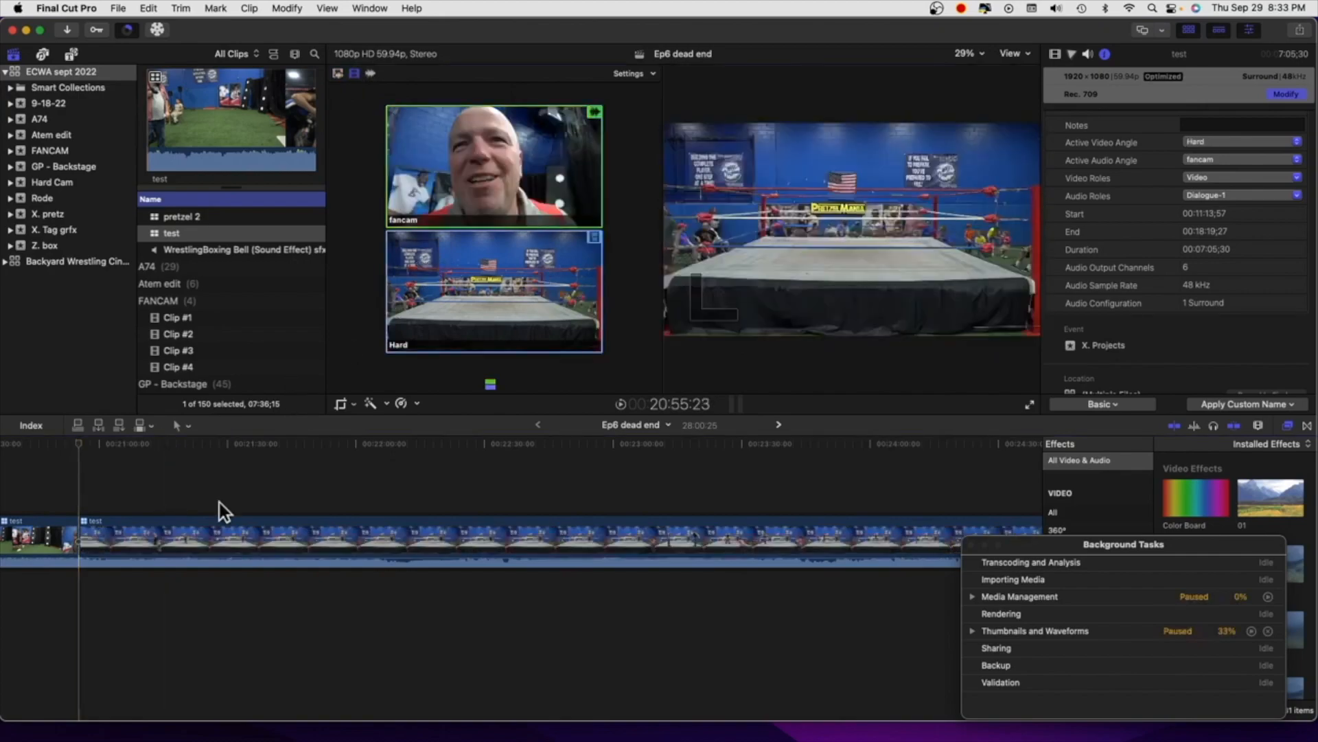
Cut the video back to the fancam angle about 26 seconds into the Hard section and check a later frame
click(188, 458)
key(1)
click(267, 452)
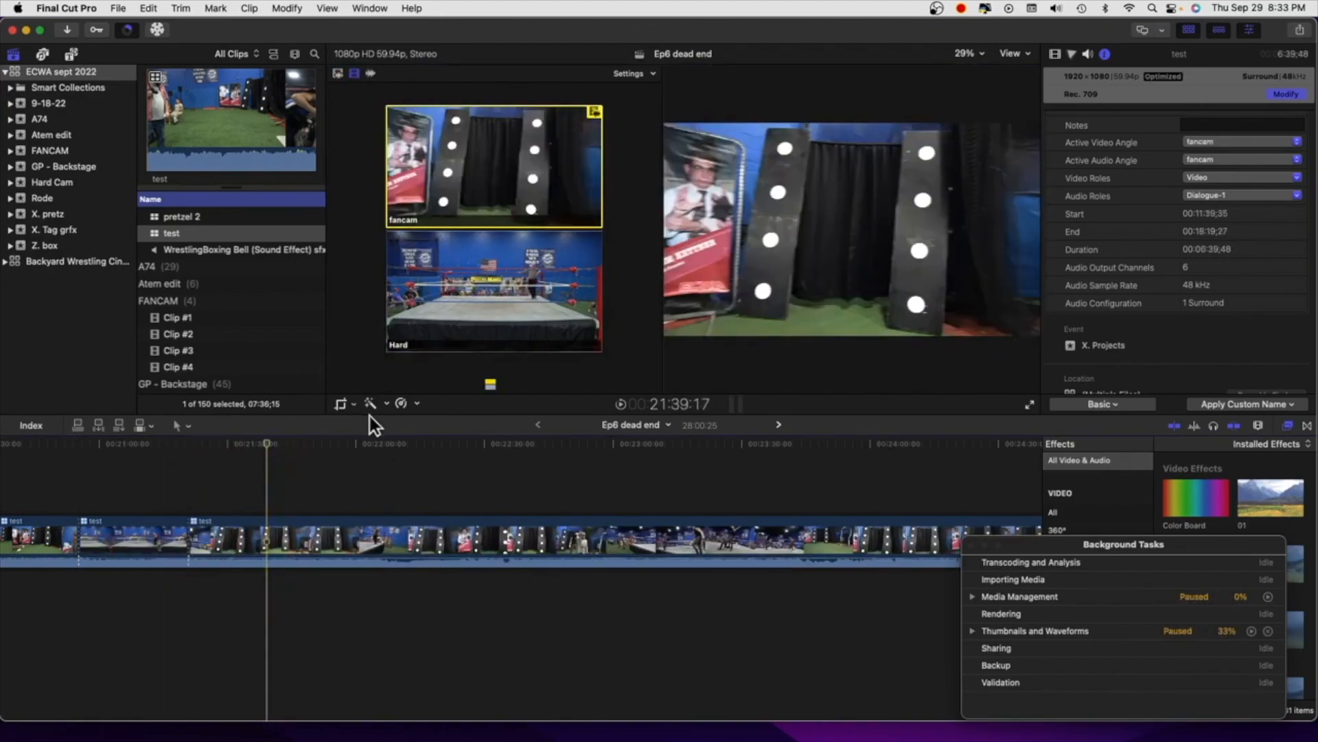